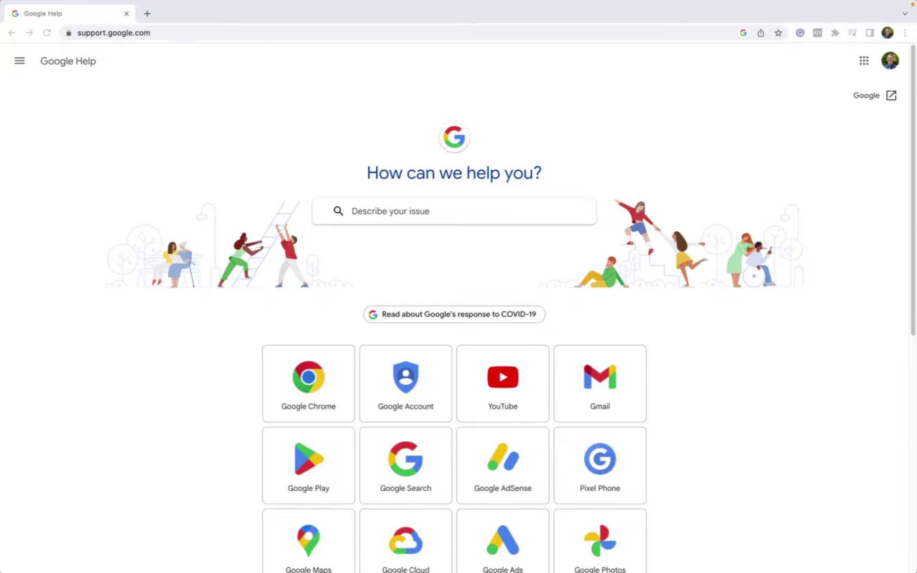
- Search Google Help's issue box for 'check your verification status'
left_click(122, 32)
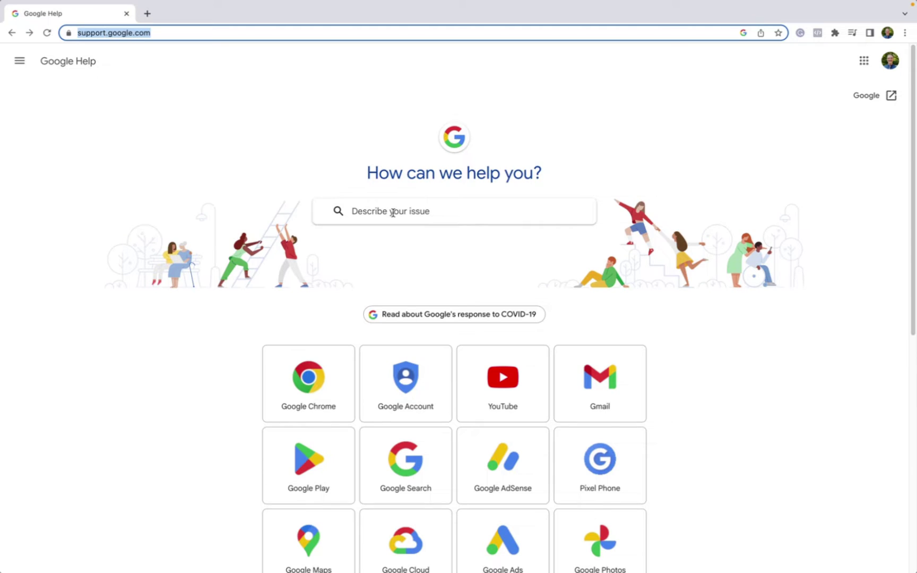
left_click(392, 213)
type("check your verification status")
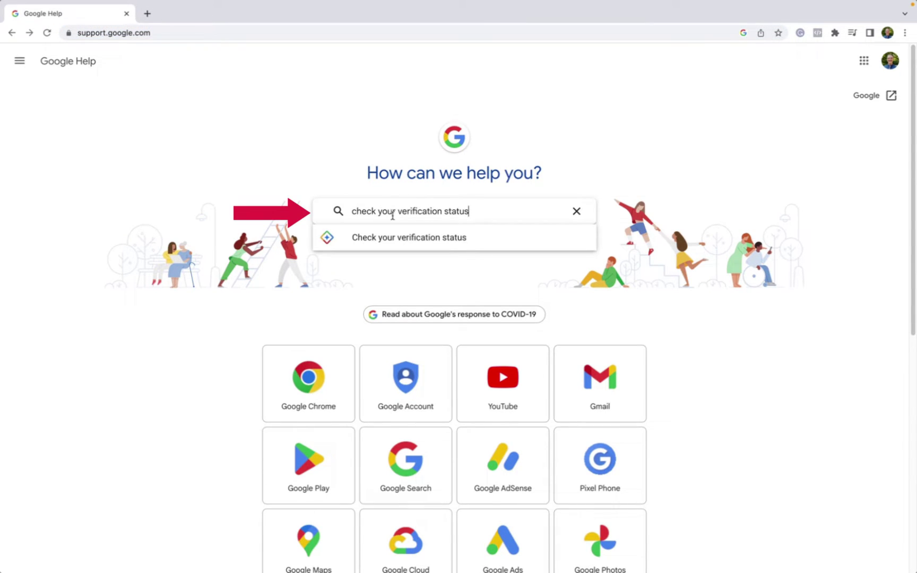
- Open the Check your verification status tool, answer Yes to the email, and pick Signpost
left_click(392, 236)
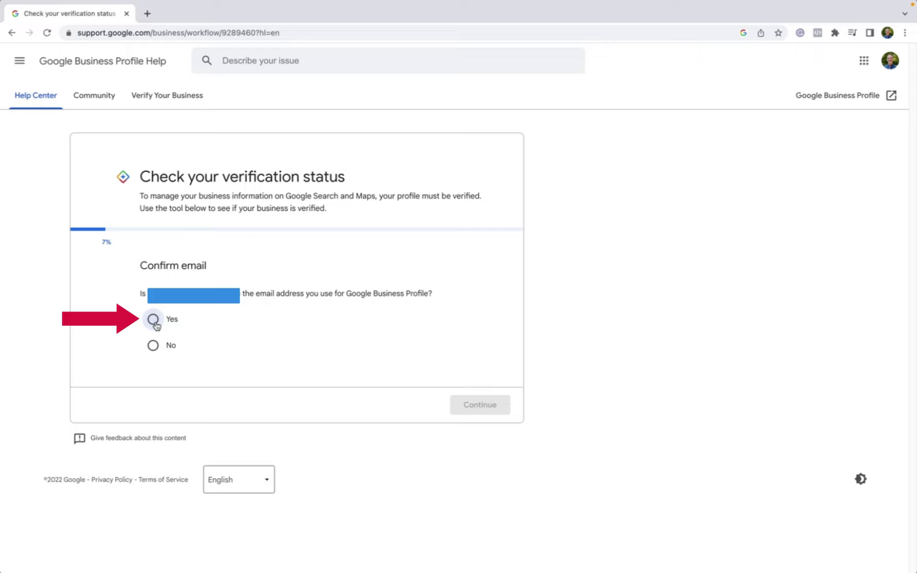
left_click(153, 320)
left_click(472, 404)
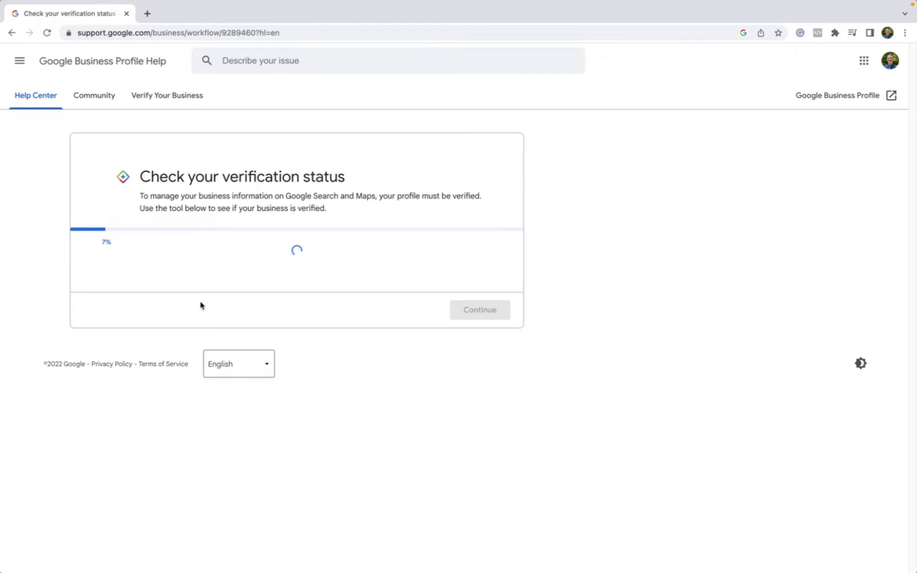
left_click(154, 313)
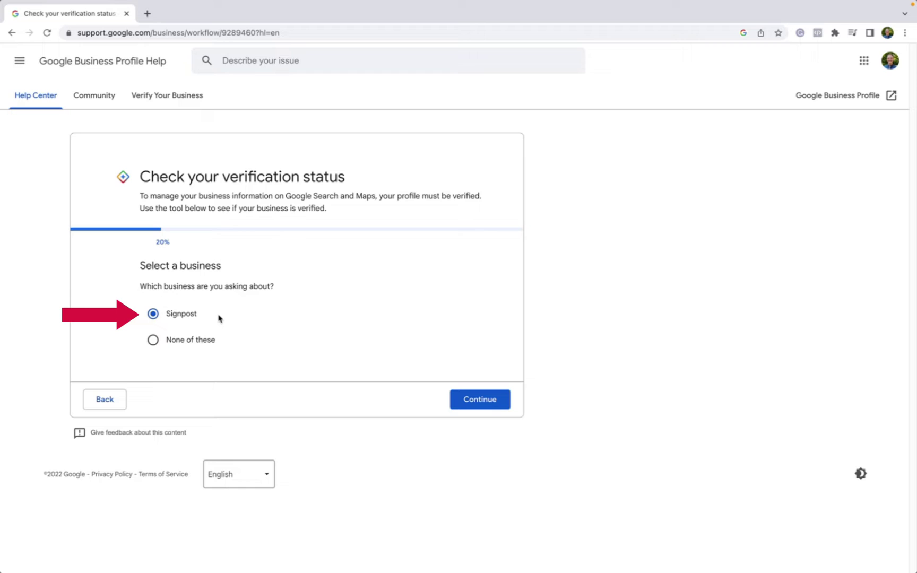
left_click(479, 399)
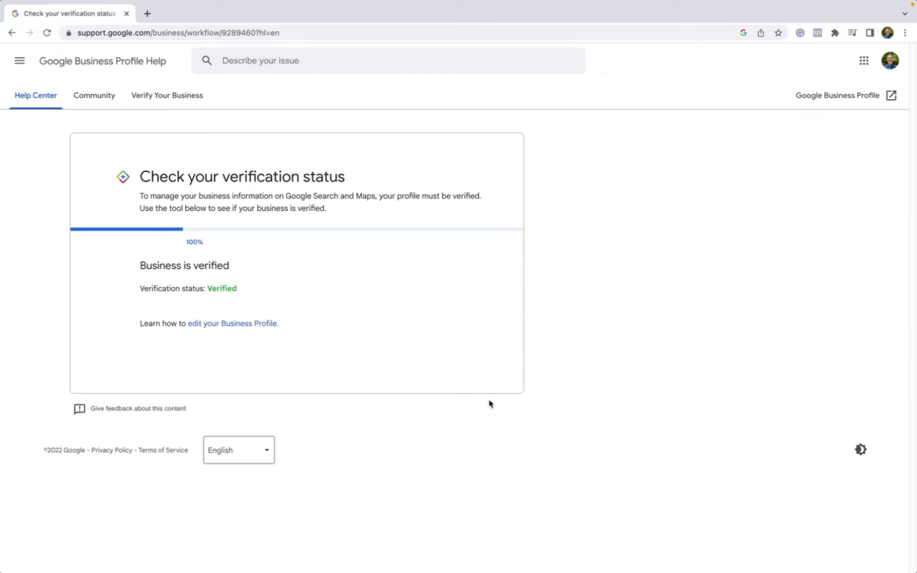